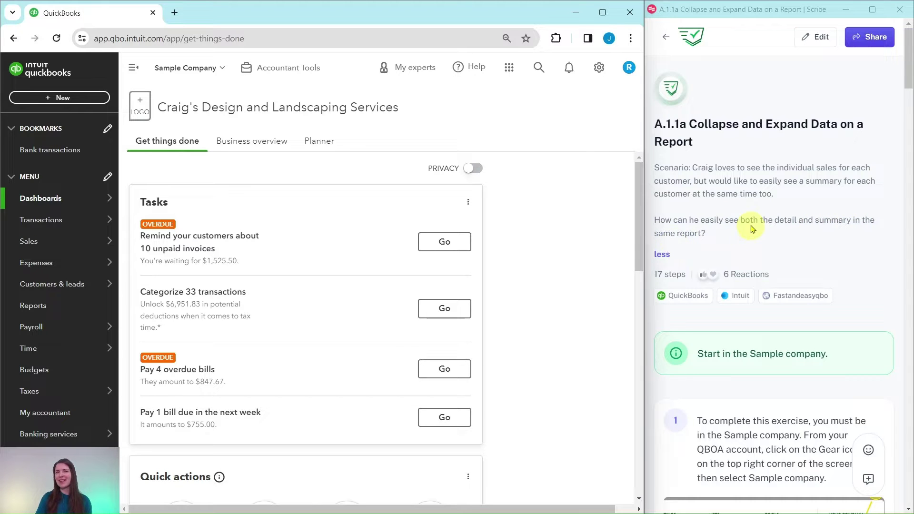
- Go to the Reports page and scroll down to the Sales and customers list, including Sales by Customer Detail
scroll(757, 223, "down", 4)
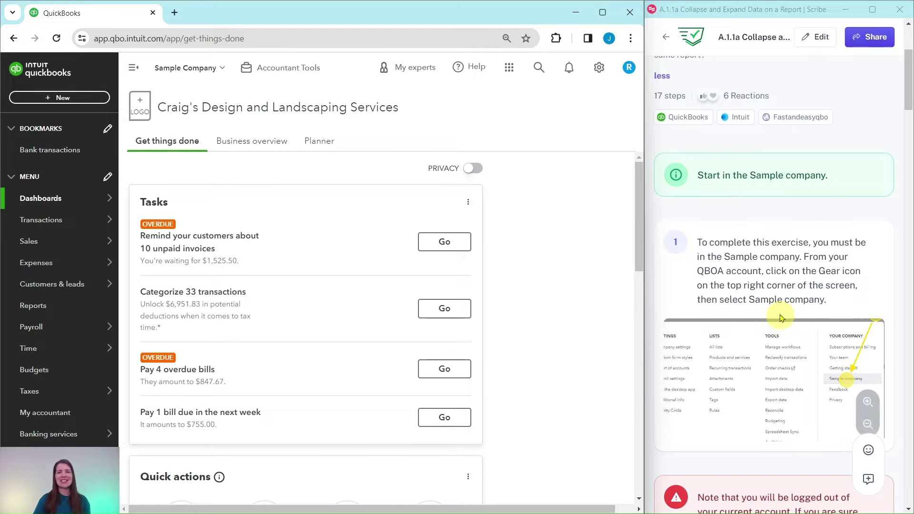
scroll(781, 318, "down", 10)
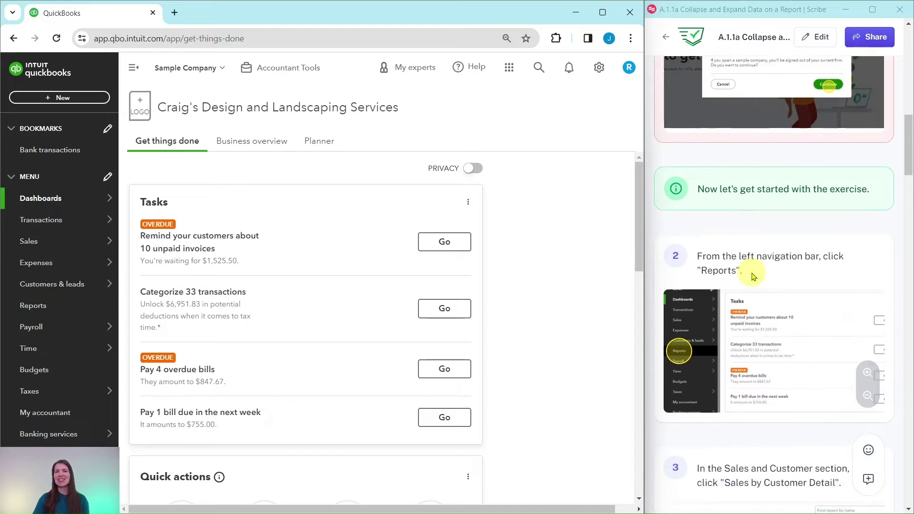
scroll(753, 275, "down", 4)
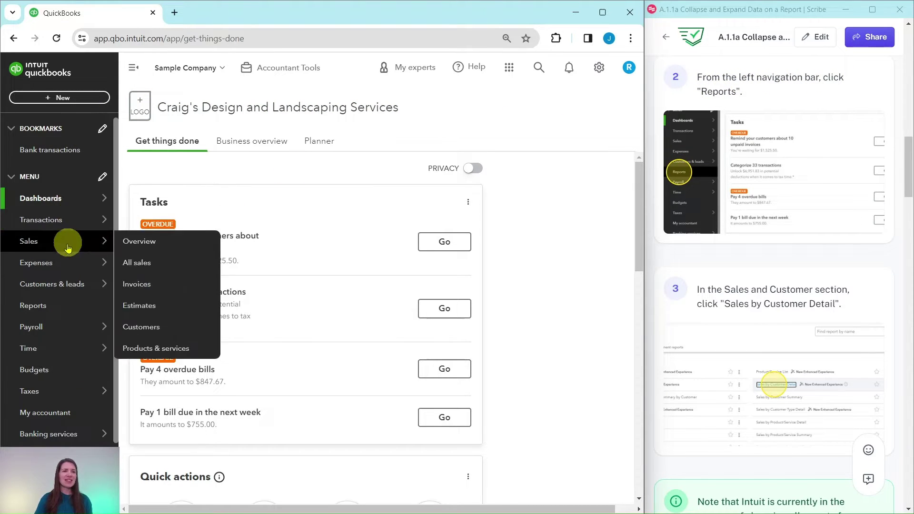
left_click(31, 311)
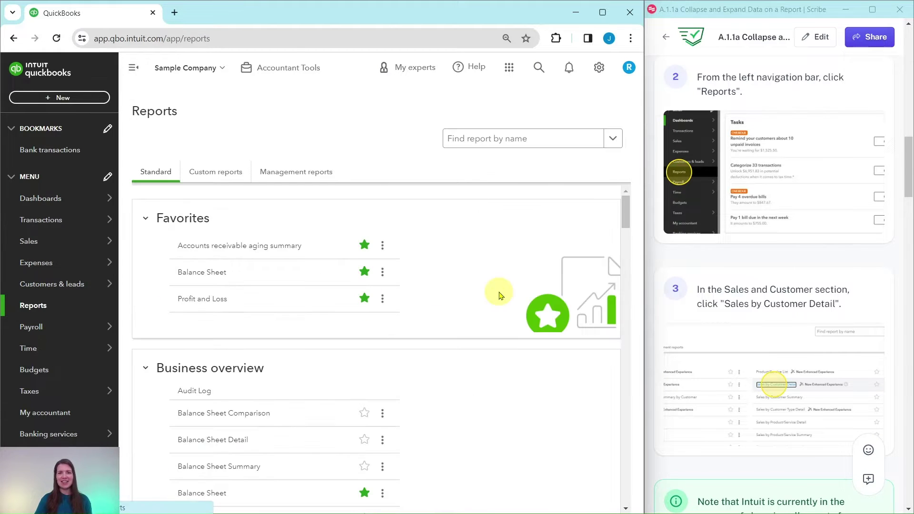
scroll(790, 286, "down", 4)
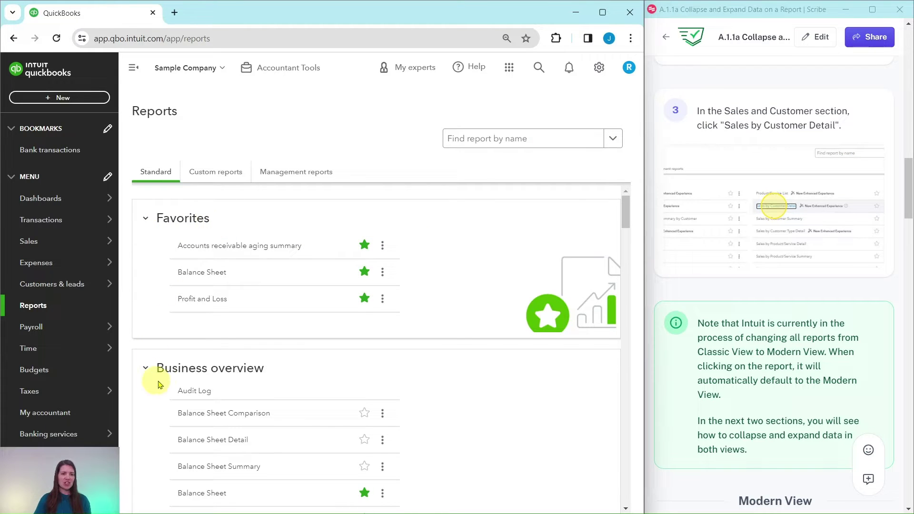
scroll(344, 312, "down", 1)
scroll(345, 311, "down", 12)
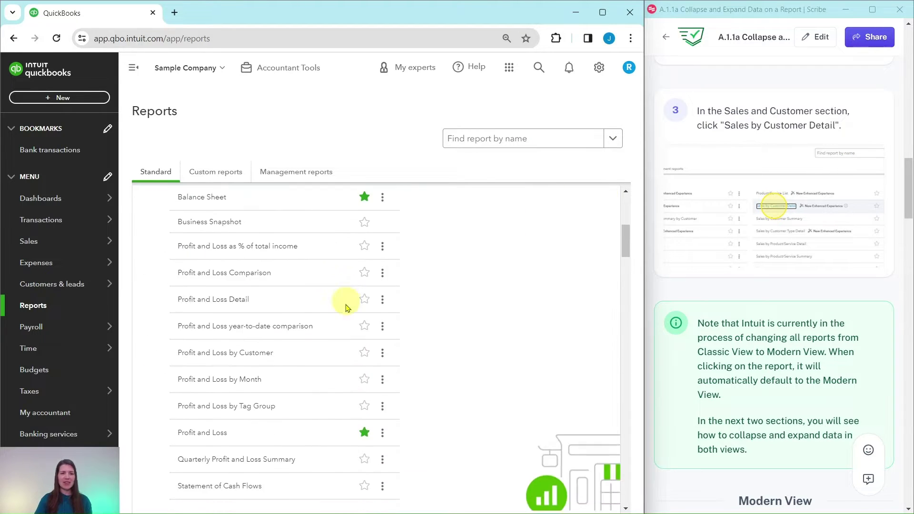
scroll(345, 327, "down", 6)
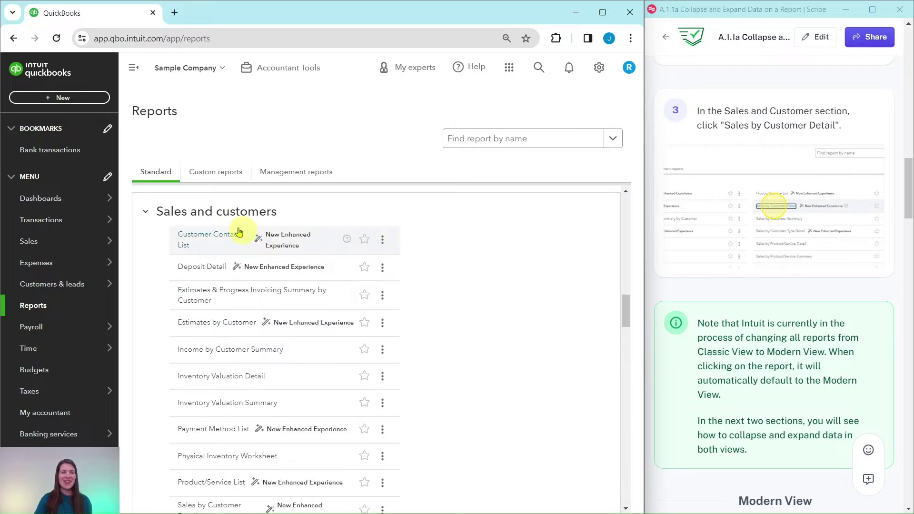
scroll(218, 233, "down", 5)
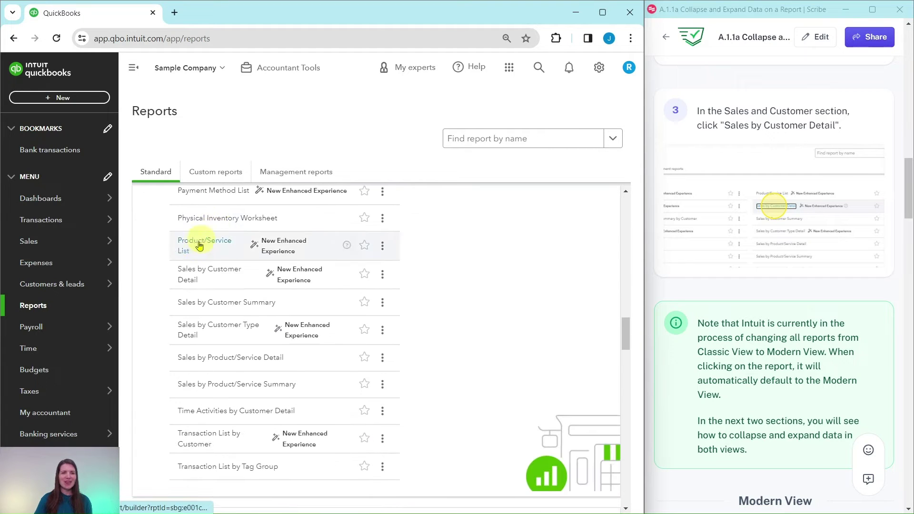
- Run the Sales by Customer Detail report, which loads for This month to date, 01–30 Jan
left_click(194, 283)
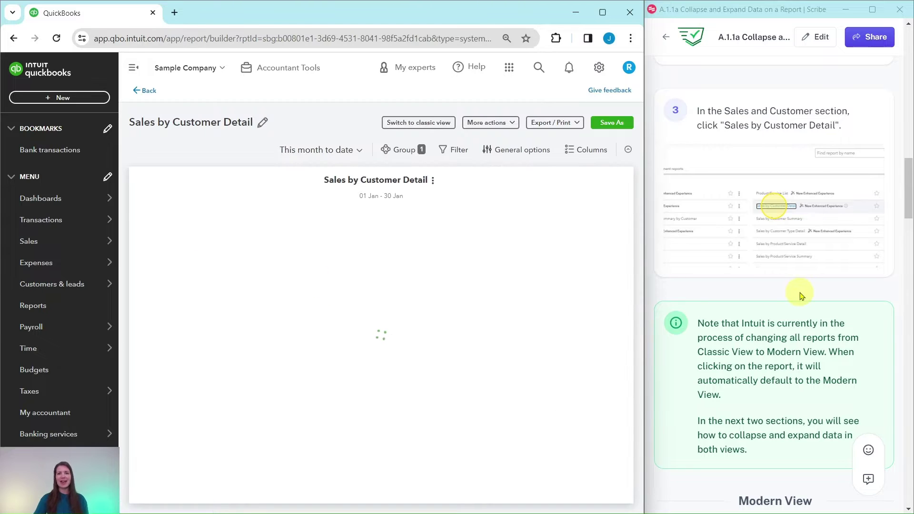
scroll(801, 296, "down", 5)
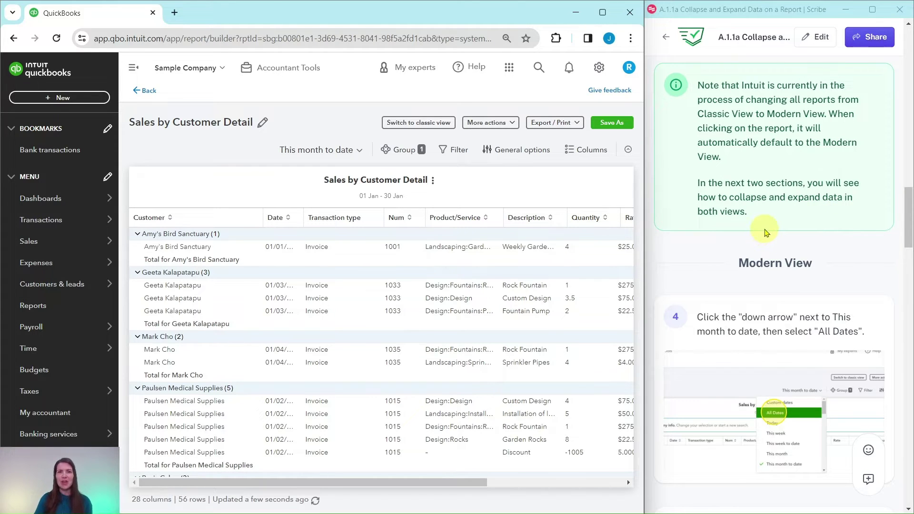
scroll(781, 223, "down", 4)
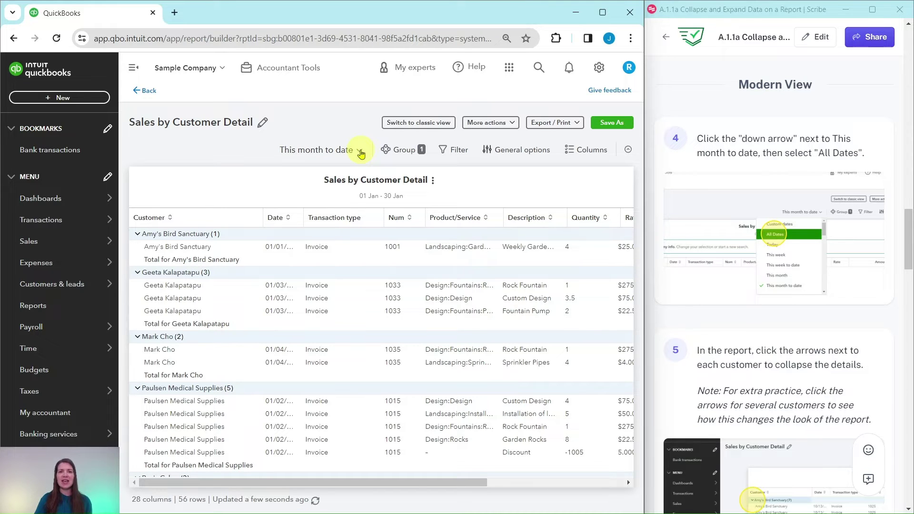
- Change the report's date range from This month to date to All Dates
left_click(360, 152)
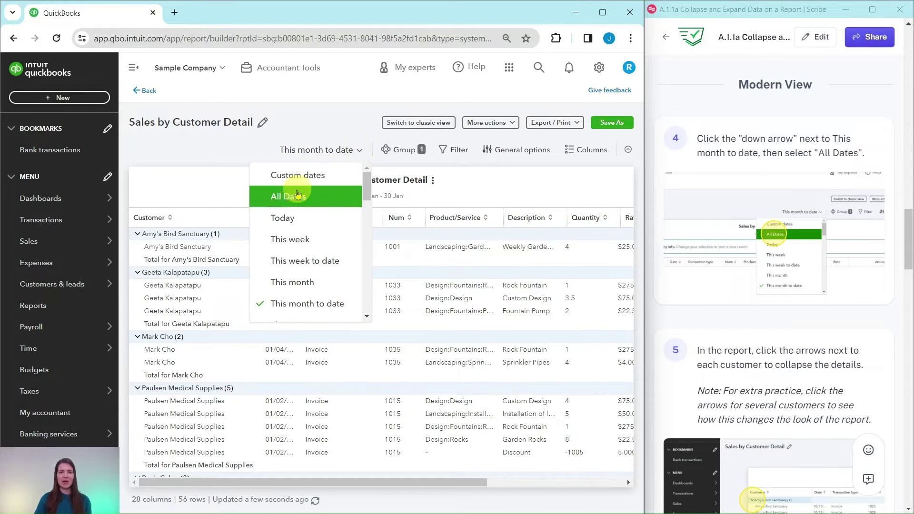
left_click(286, 203)
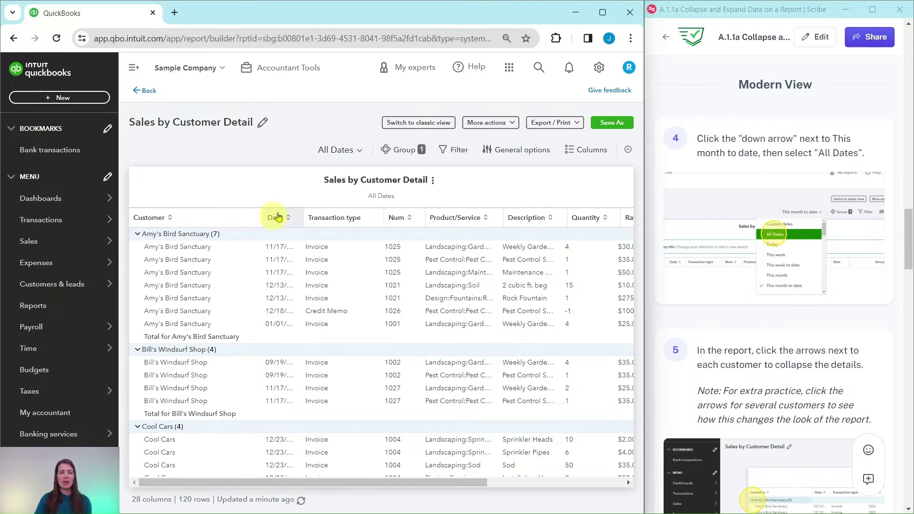
scroll(766, 270, "down", 5)
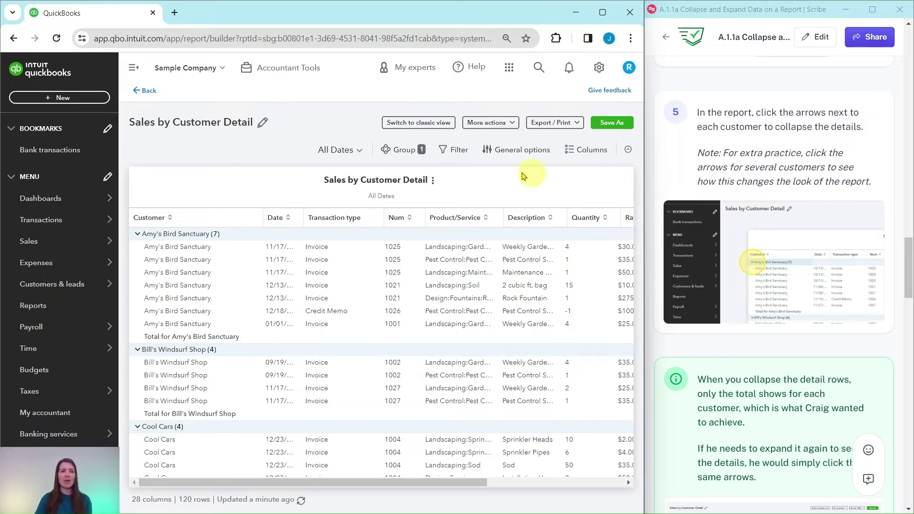
- Collapse the first ten customers, Amy's Bird Sanctuary through Kate Whelan, to their total rows
left_click(138, 236)
left_click(138, 247)
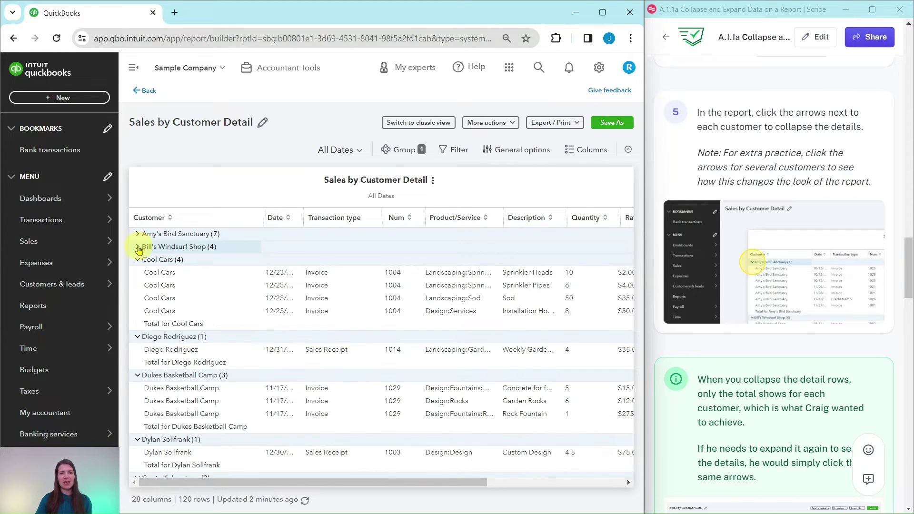
left_click(137, 259)
left_click(138, 272)
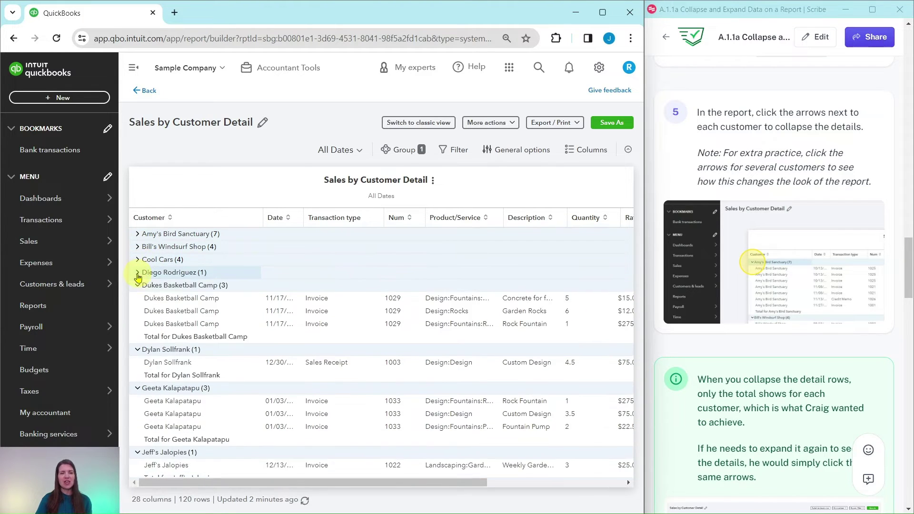
left_click(138, 285)
left_click(138, 298)
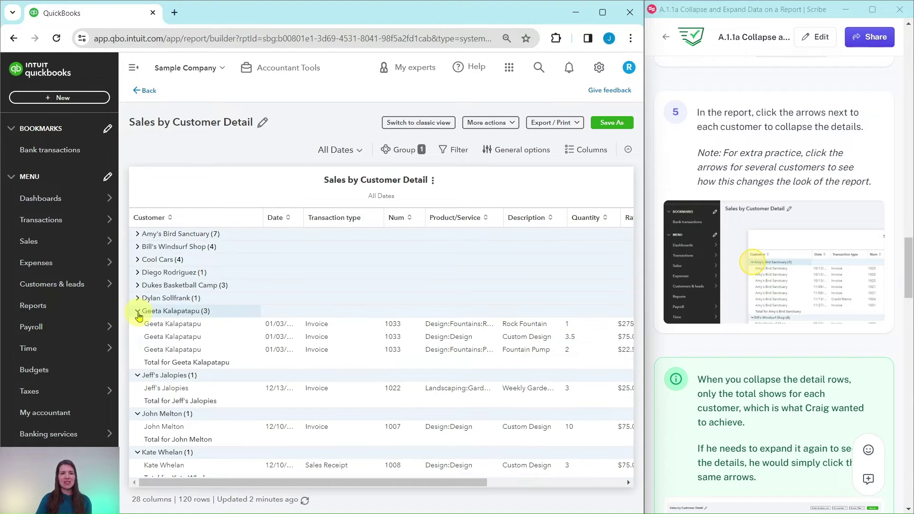
left_click(137, 311)
left_click(138, 324)
left_click(138, 337)
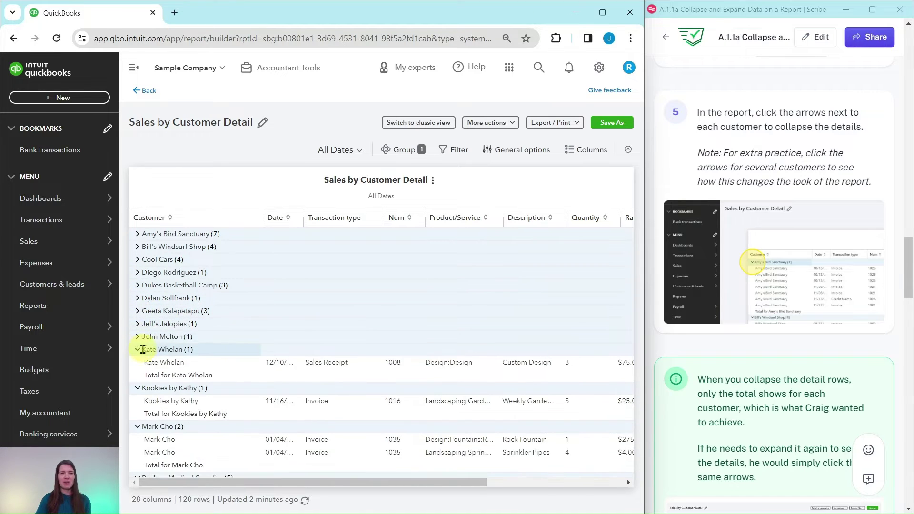
left_click(137, 349)
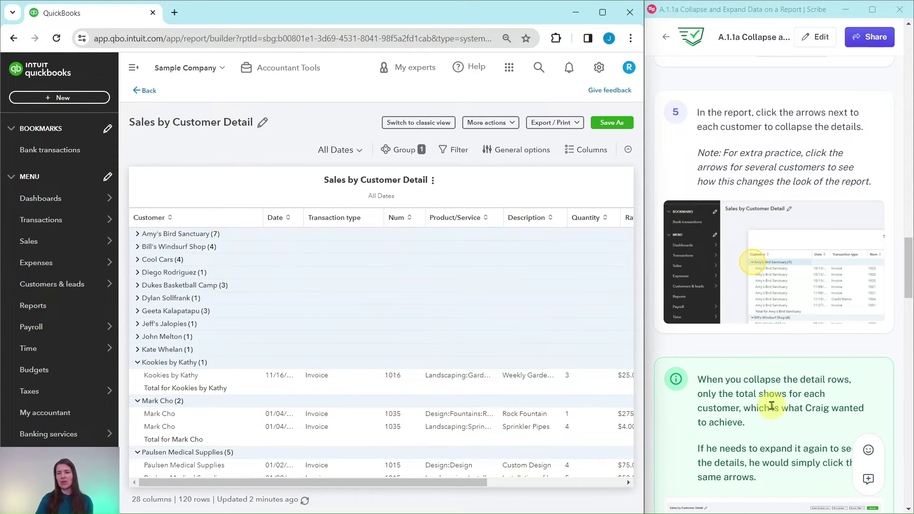
scroll(776, 404, "down", 5)
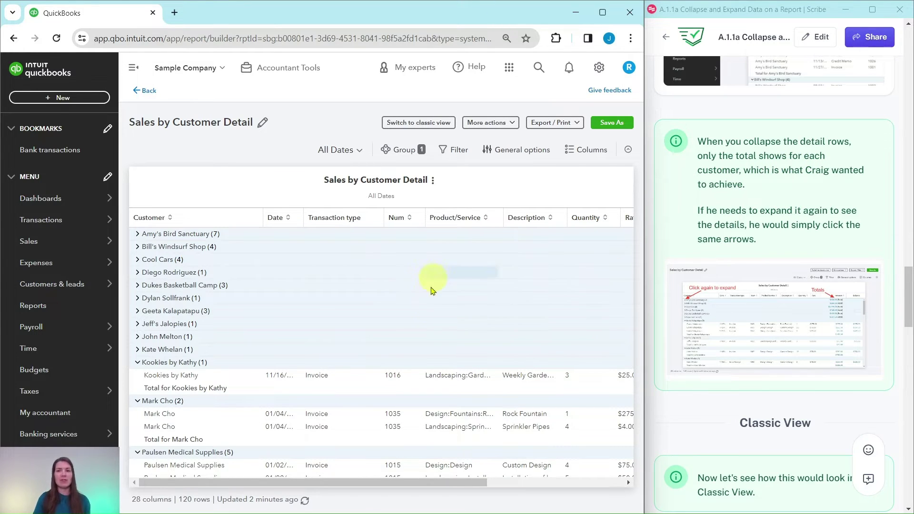
left_click_drag(387, 485, 524, 473)
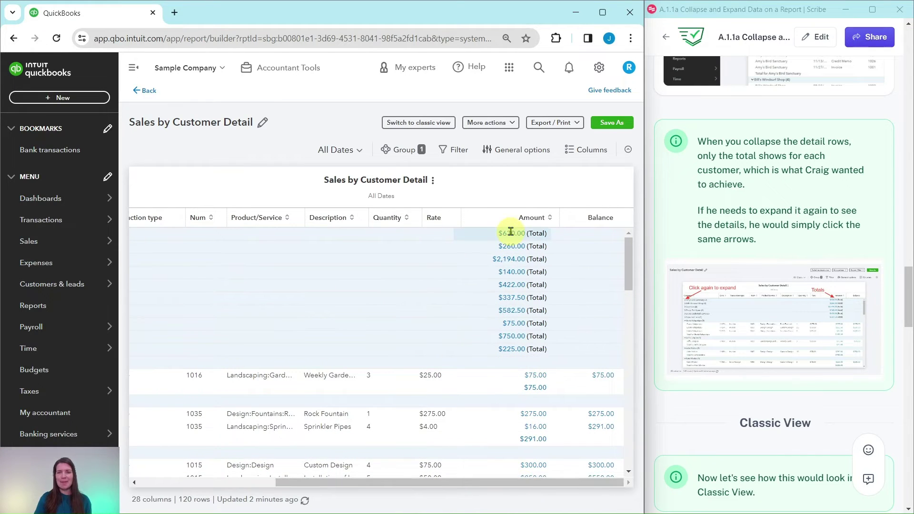
left_click_drag(500, 482, 358, 482)
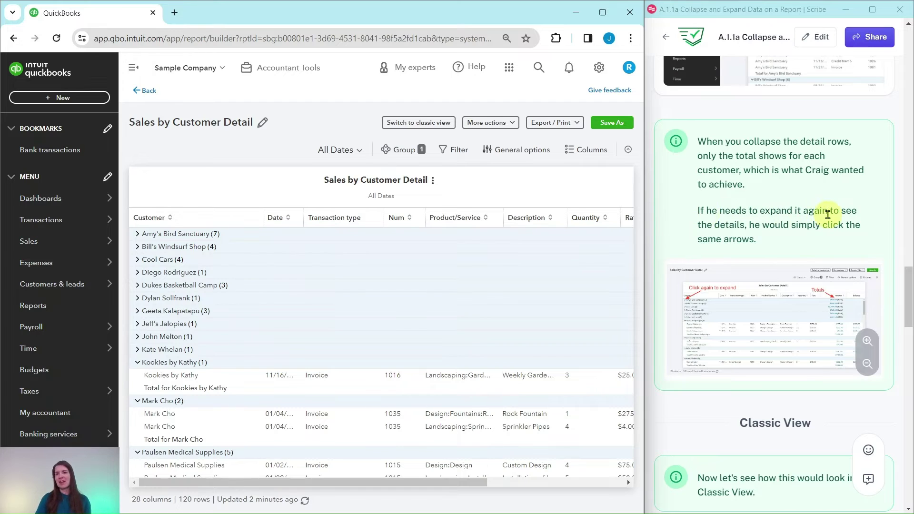
- Expand the collapsed customers from below Jeff's Jalopies up to Amy's Bird Sanctuary
left_click(137, 337)
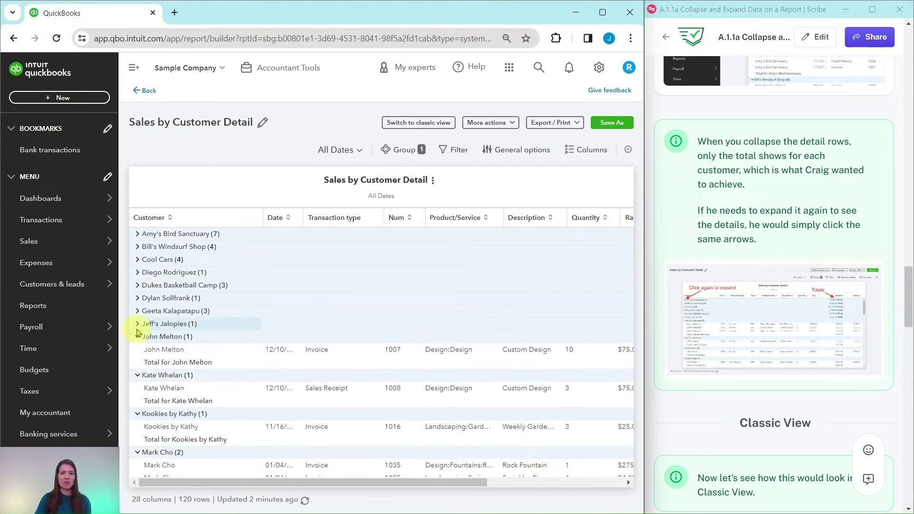
left_click(138, 323)
left_click(138, 310)
left_click(138, 297)
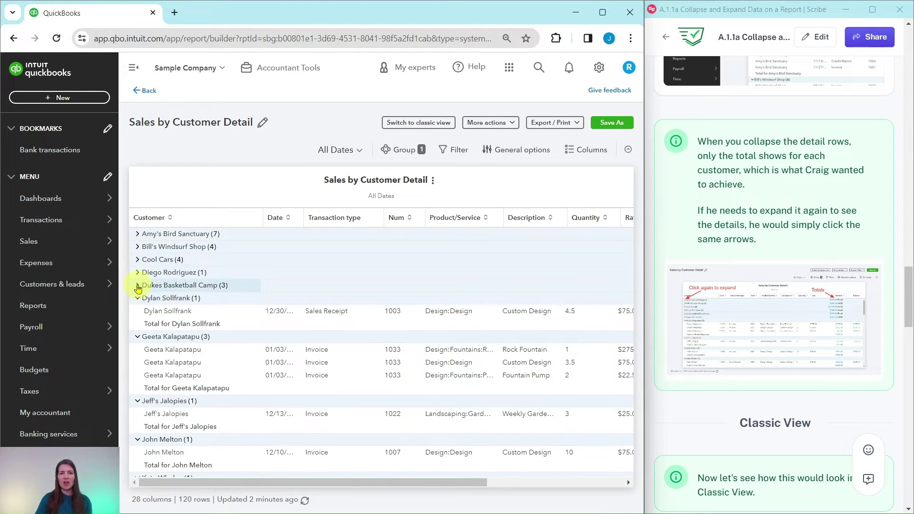
left_click(137, 285)
left_click(138, 272)
left_click(138, 260)
left_click(137, 246)
left_click(137, 234)
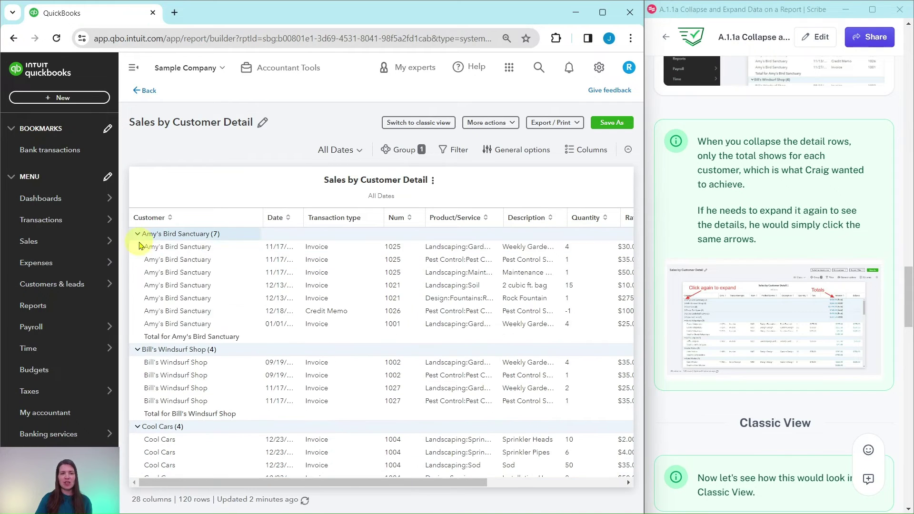
scroll(767, 392, "down", 6)
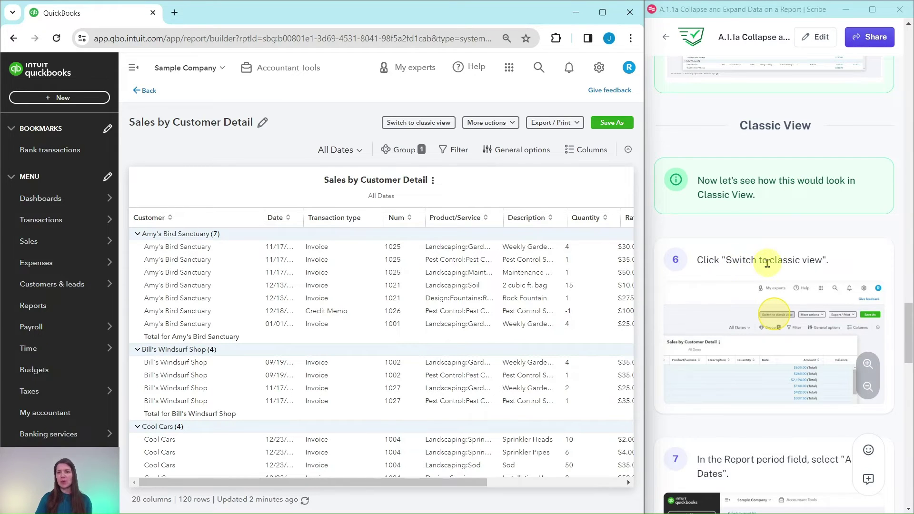
- Switch the report to classic view and return to the Report period controls at the top
left_click(418, 125)
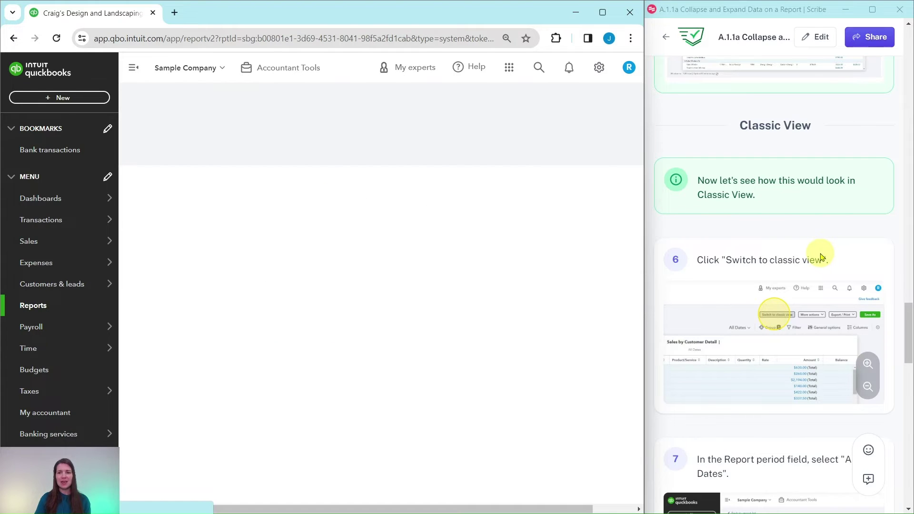
scroll(819, 257, "down", 2)
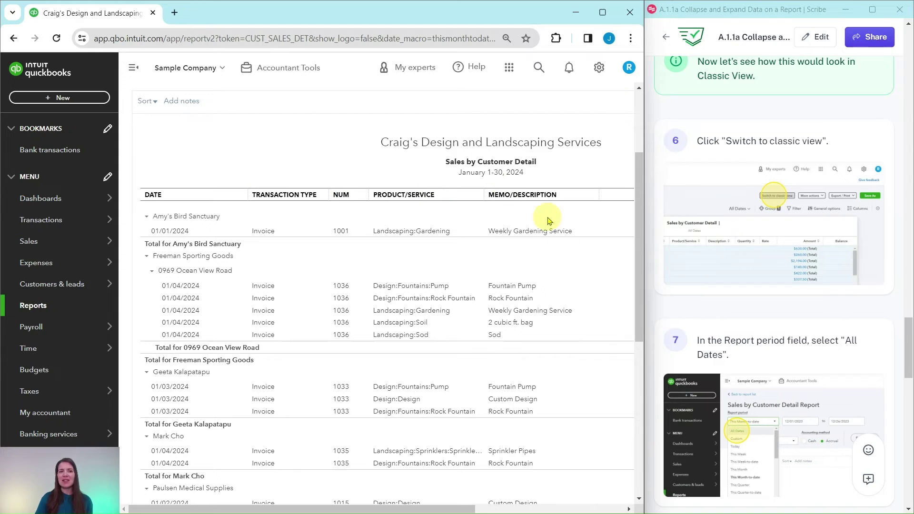
scroll(703, 262, "down", 4)
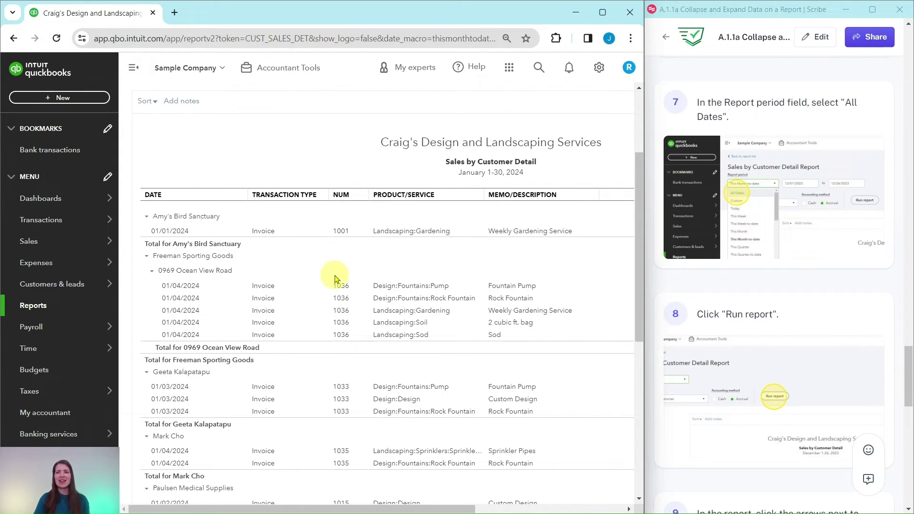
scroll(281, 257, "up", 3)
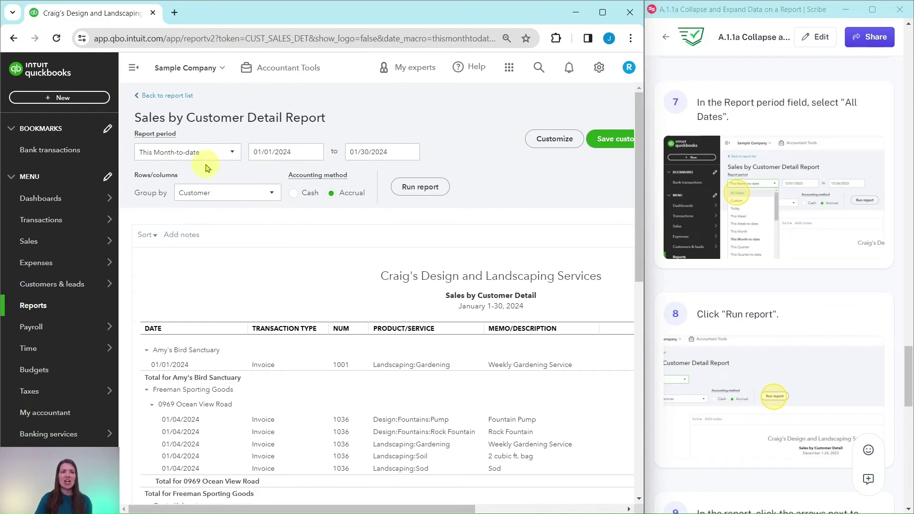
- Set the classic report period to All Dates and rerun the report
left_click(232, 155)
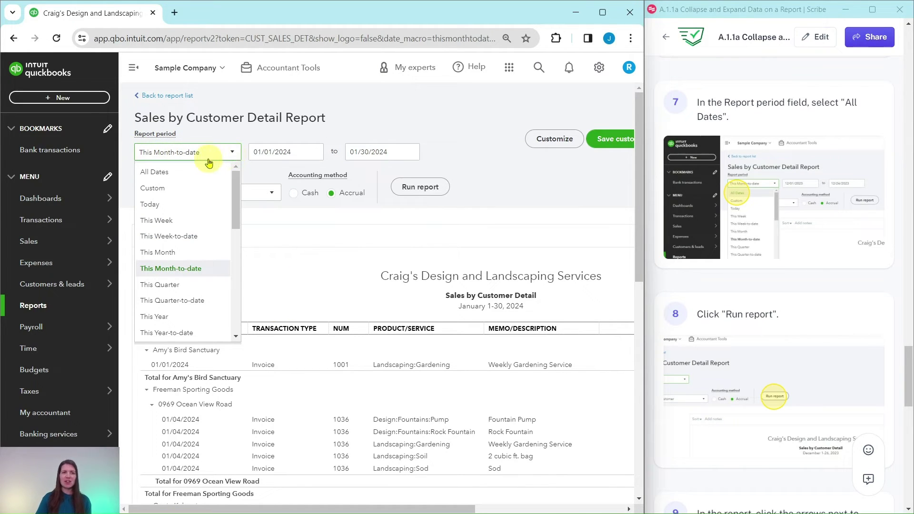
left_click(158, 172)
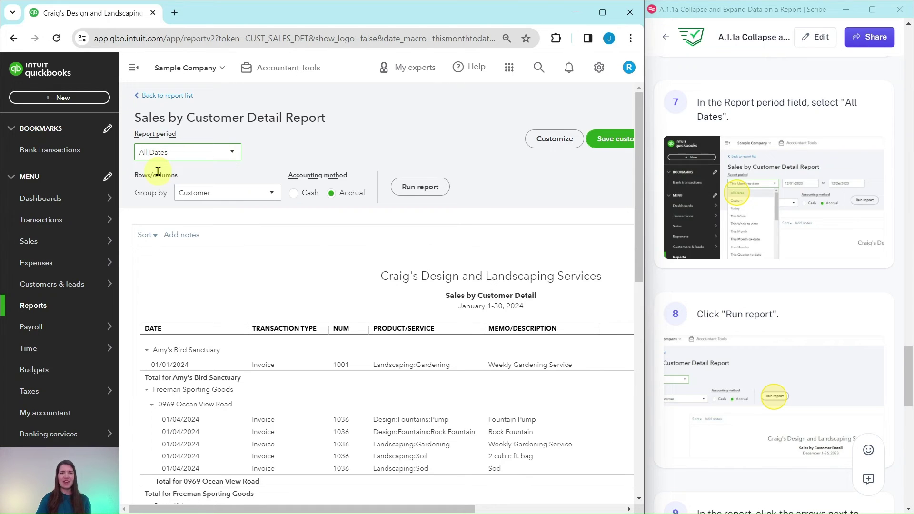
left_click(423, 189)
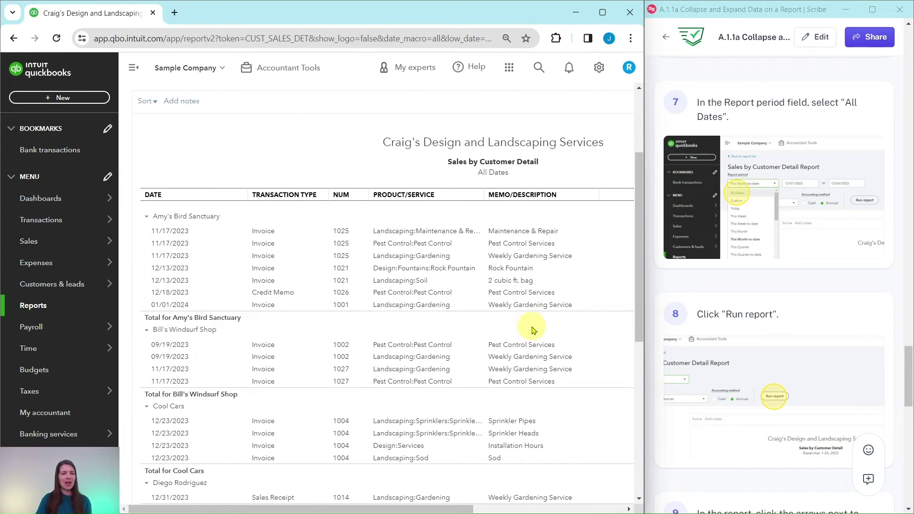
scroll(721, 357, "down", 9)
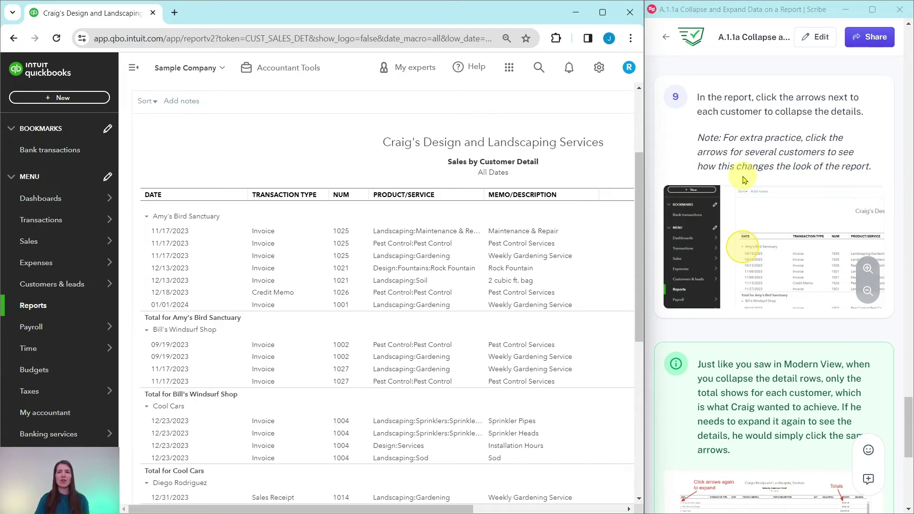
- Collapse the seven customers from Amy's Bird Sanctuary to Freeman Sporting Goods into single lines
scroll(744, 179, "down", 5)
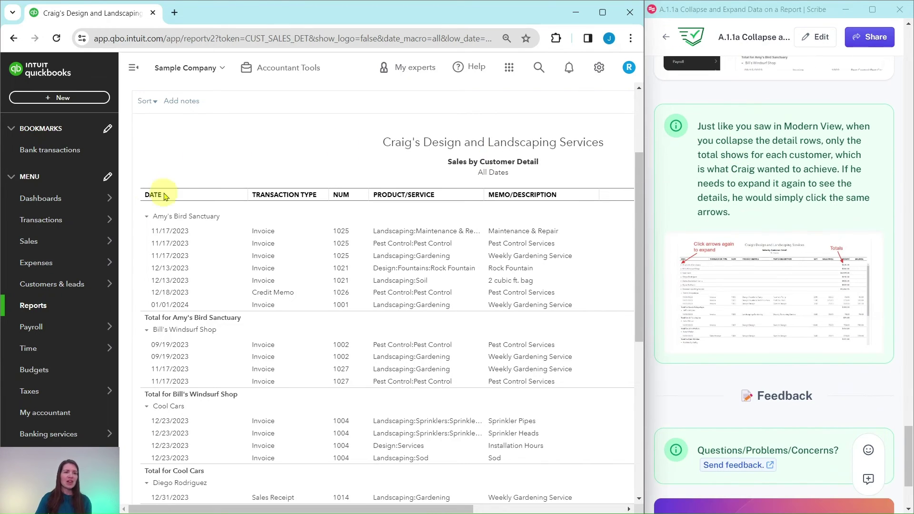
left_click(147, 219)
left_click(145, 232)
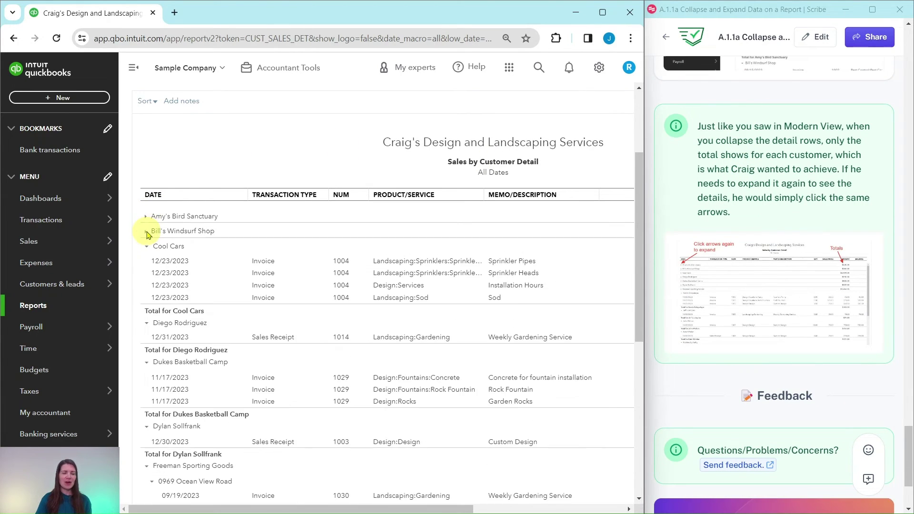
left_click(146, 246)
left_click(147, 262)
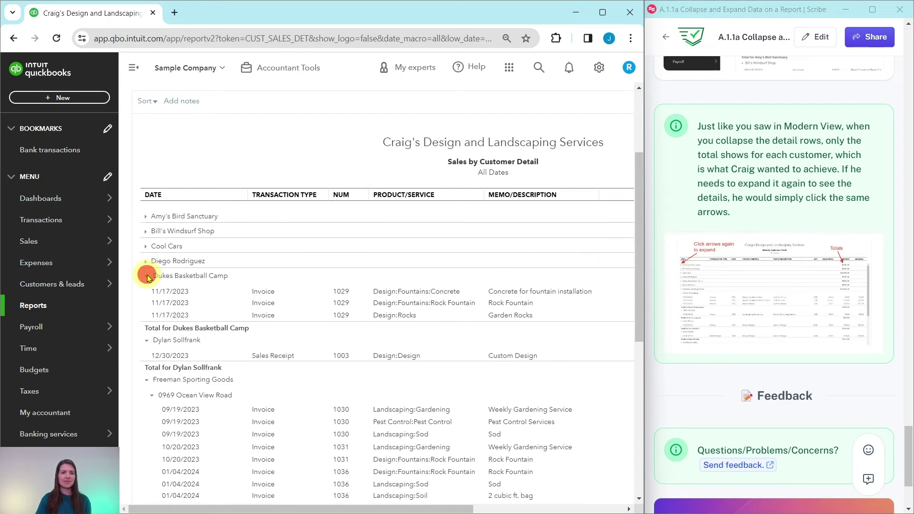
left_click(146, 276)
left_click(145, 290)
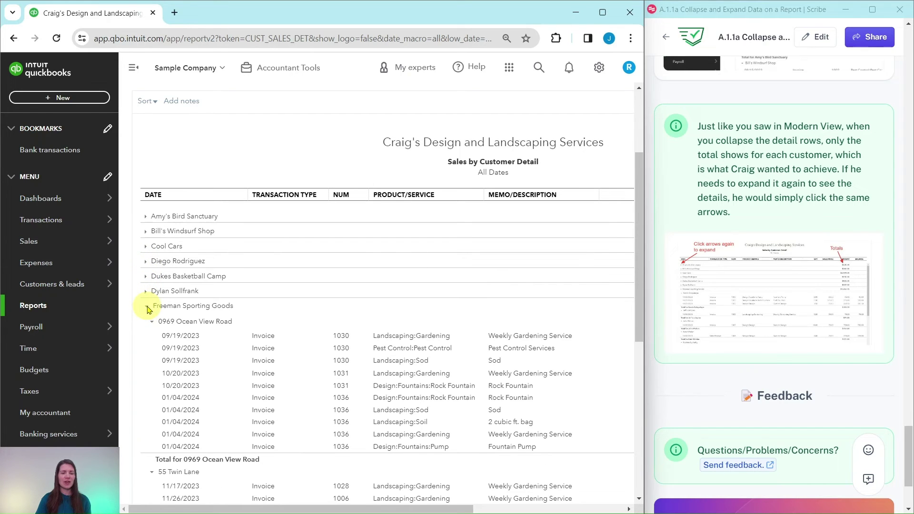
left_click(148, 307)
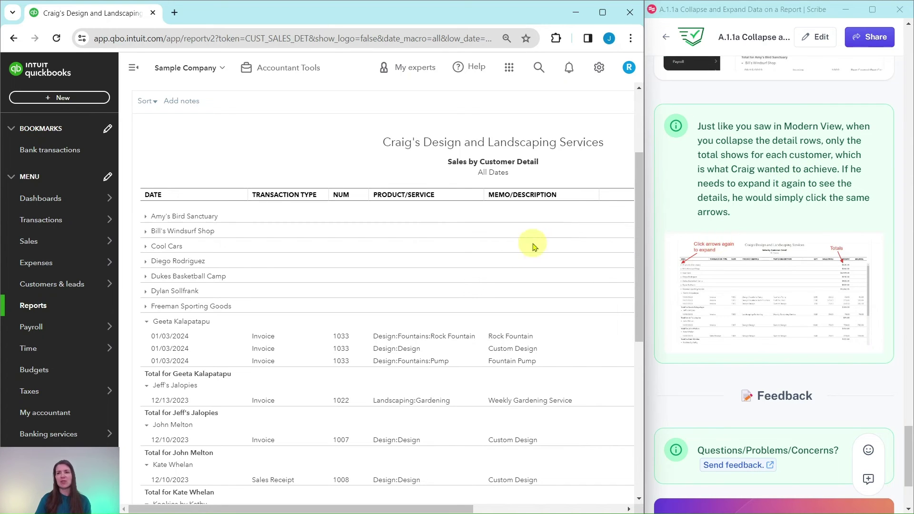
left_click_drag(393, 506, 536, 505)
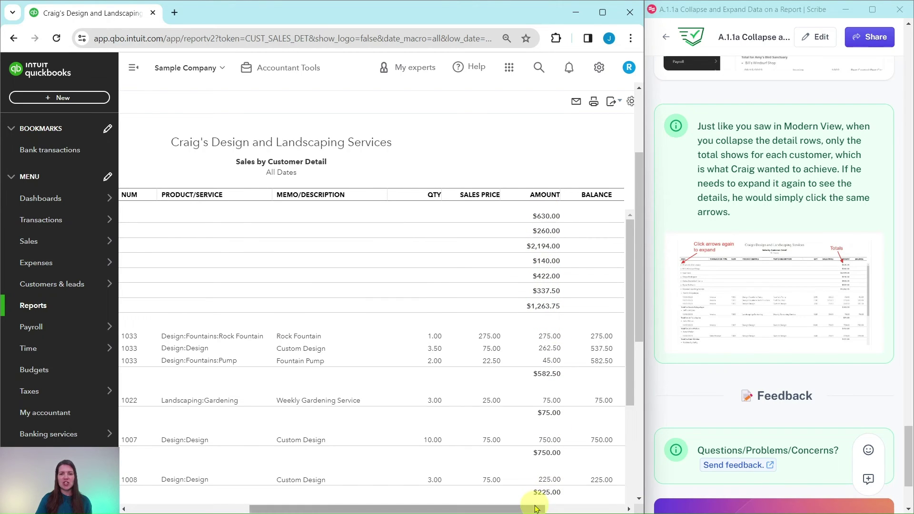
left_click_drag(543, 507, 385, 508)
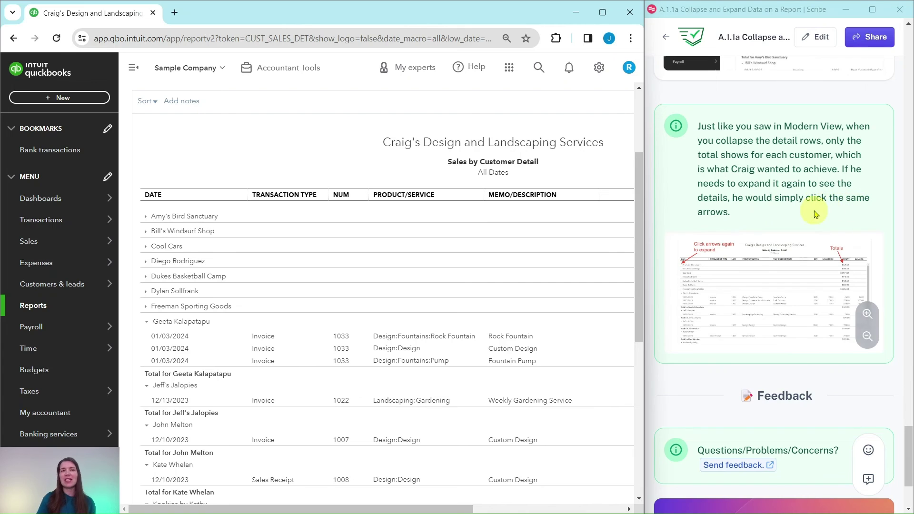
- Re-expand the seven collapsed customers, from Freeman Sporting Goods up to Amy's Bird Sanctuary
left_click(146, 307)
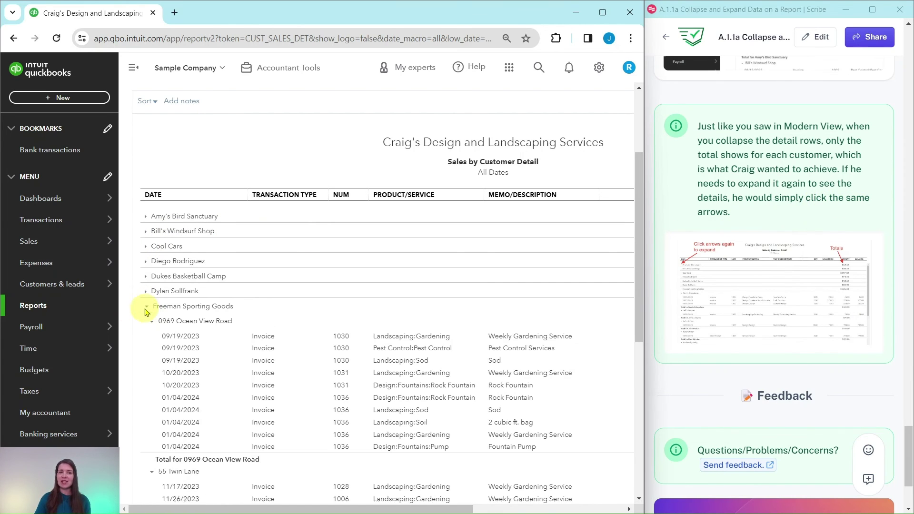
left_click(147, 292)
left_click(146, 276)
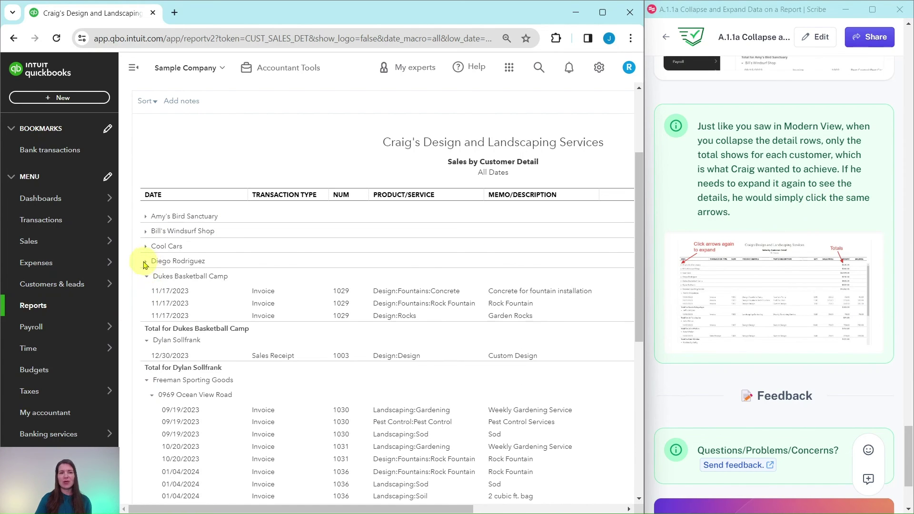
left_click(145, 261)
left_click(145, 246)
left_click(144, 231)
left_click(146, 216)
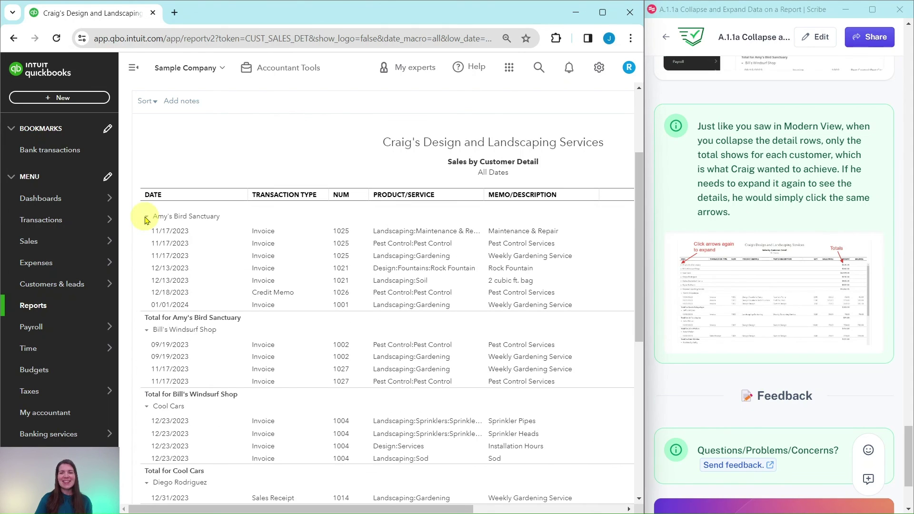